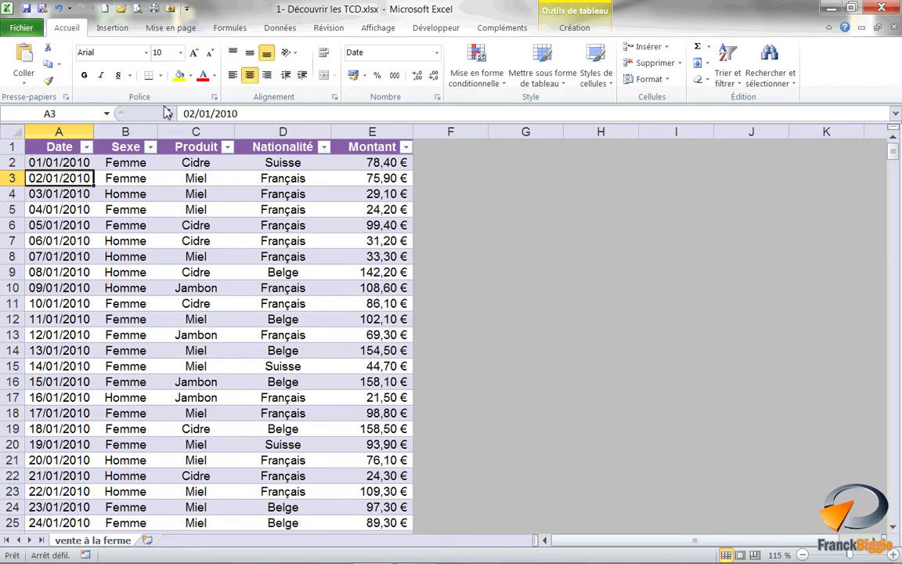
# Start a pivot table from the Liste_des_ventes table, placed on a new worksheet
pyautogui.click(108, 29)
pyautogui.click(43, 61)
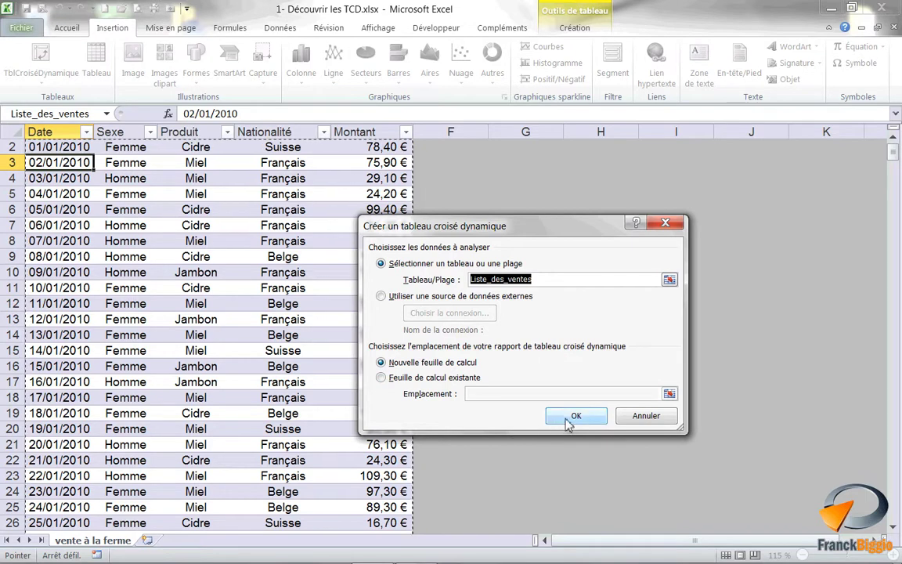
# Create the empty pivot table on Feuil2, check the vente à la ferme data, then return
pyautogui.click(568, 421)
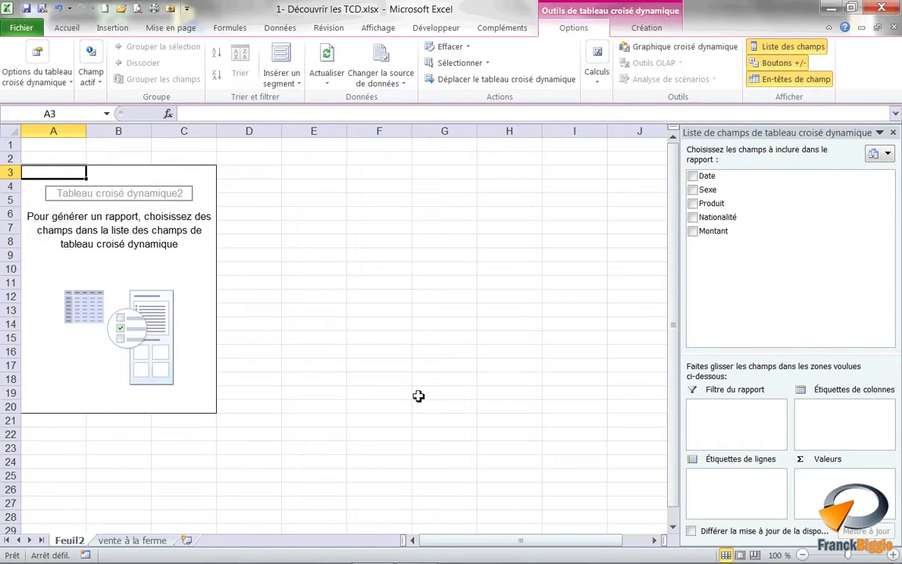
pyautogui.click(117, 541)
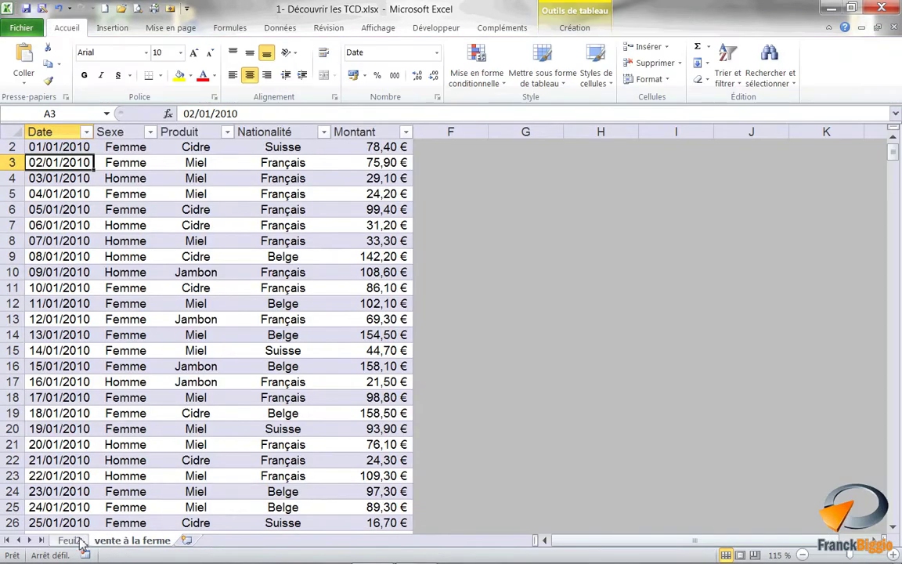
pyautogui.click(78, 540)
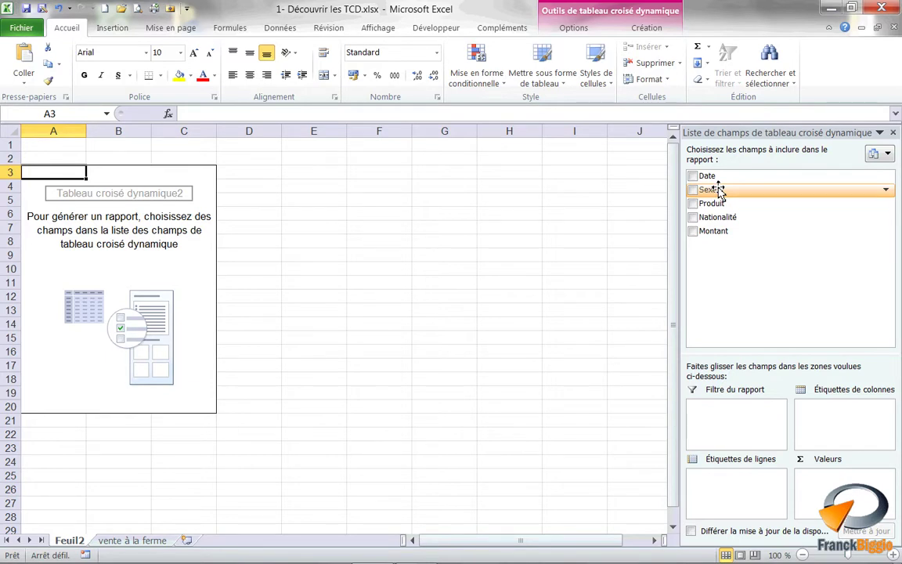
# Put Montant in Valeurs, Produit in row labels and Sexe in column labels
pyautogui.moveTo(721, 239); pyautogui.dragTo(832, 492)
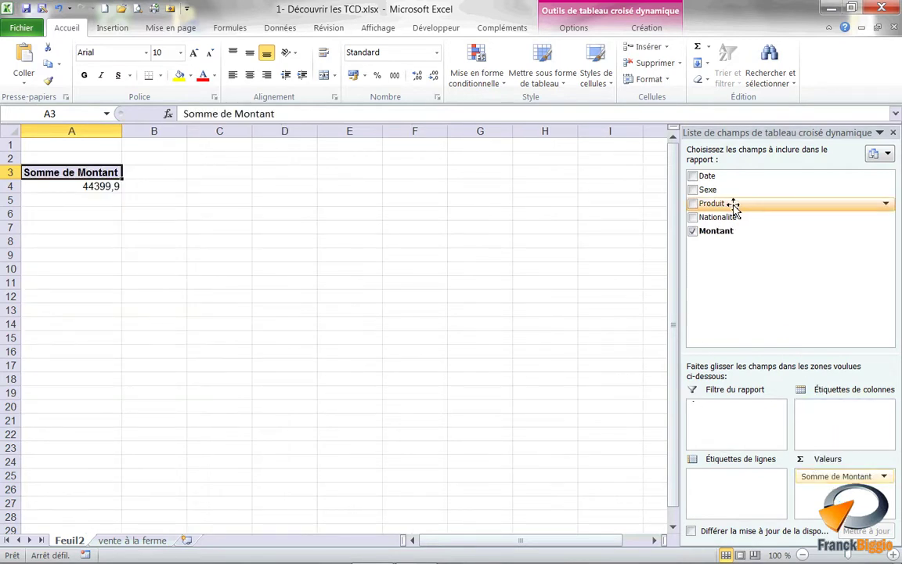
pyautogui.moveTo(733, 206); pyautogui.dragTo(739, 485)
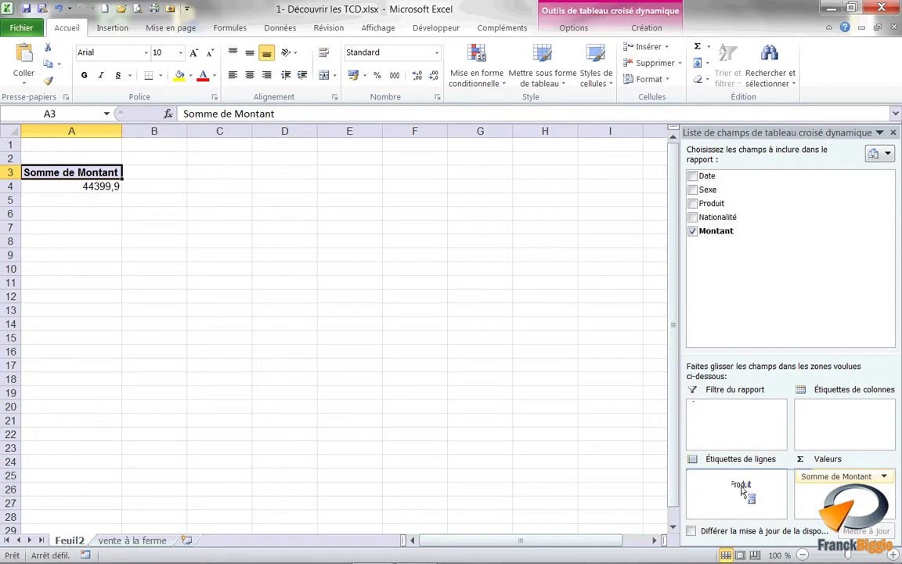
pyautogui.moveTo(703, 191); pyautogui.dragTo(815, 416)
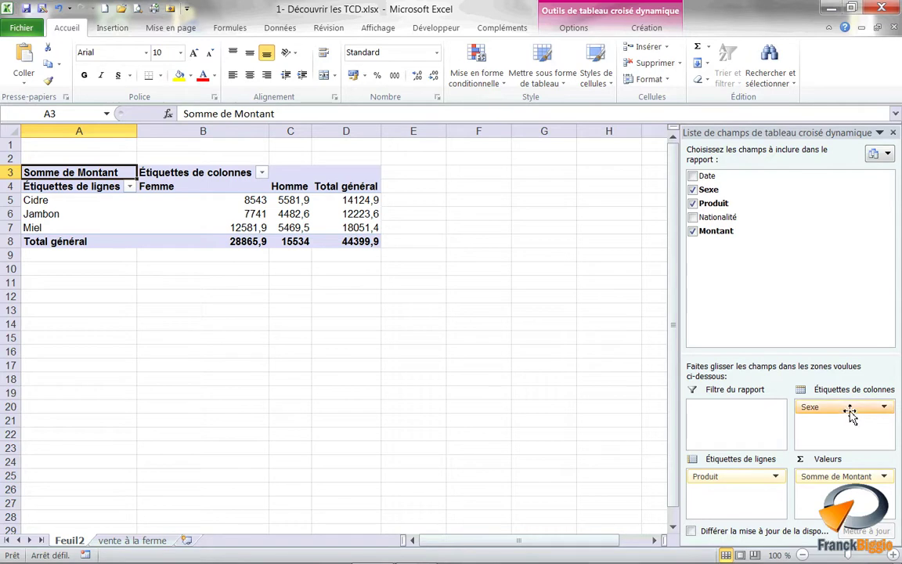
pyautogui.moveTo(850, 414)
pyautogui.mouseDown()
pyautogui.moveTo(734, 501)
pyautogui.moveTo(822, 435)
pyautogui.mouseUp()
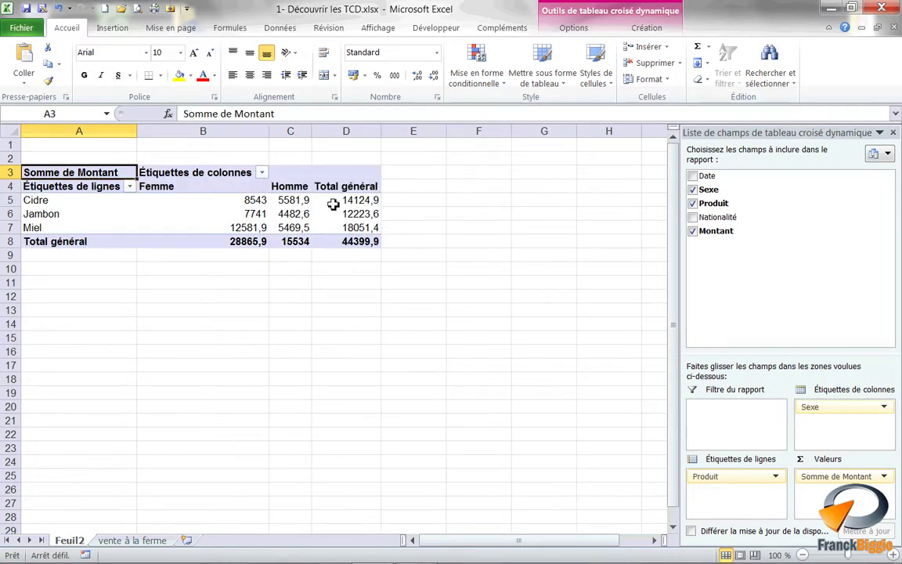
pyautogui.moveTo(333, 205)
pyautogui.moveTo(252, 221)
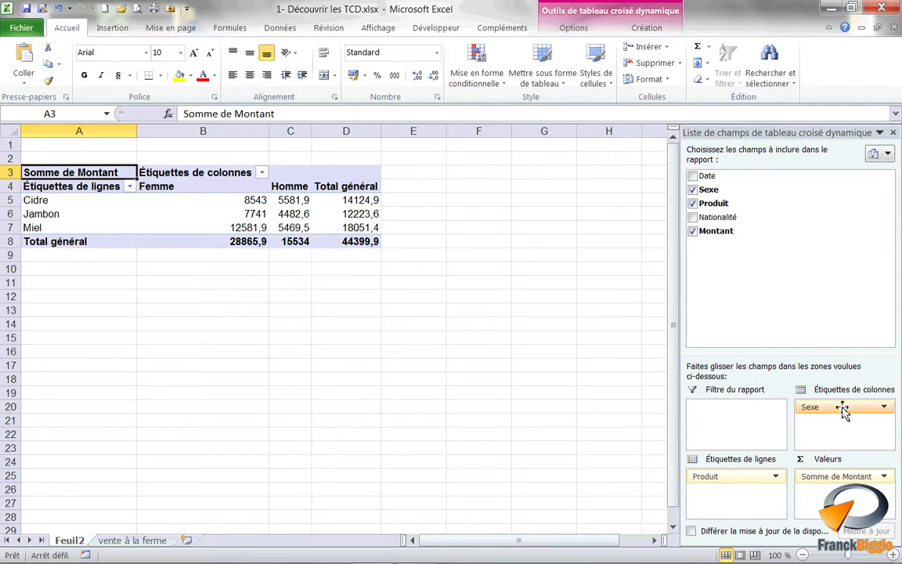
pyautogui.moveTo(843, 415); pyautogui.dragTo(722, 501)
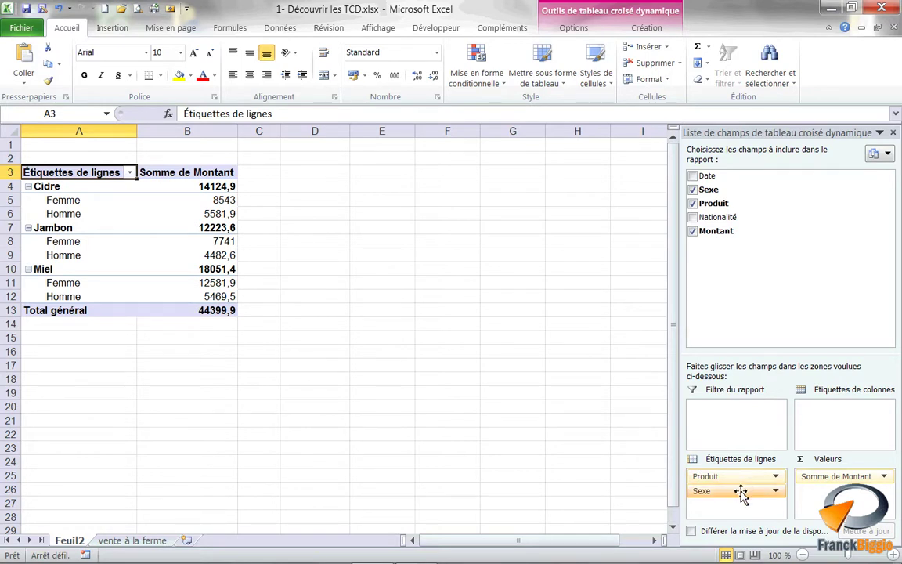
pyautogui.moveTo(741, 491); pyautogui.dragTo(806, 428)
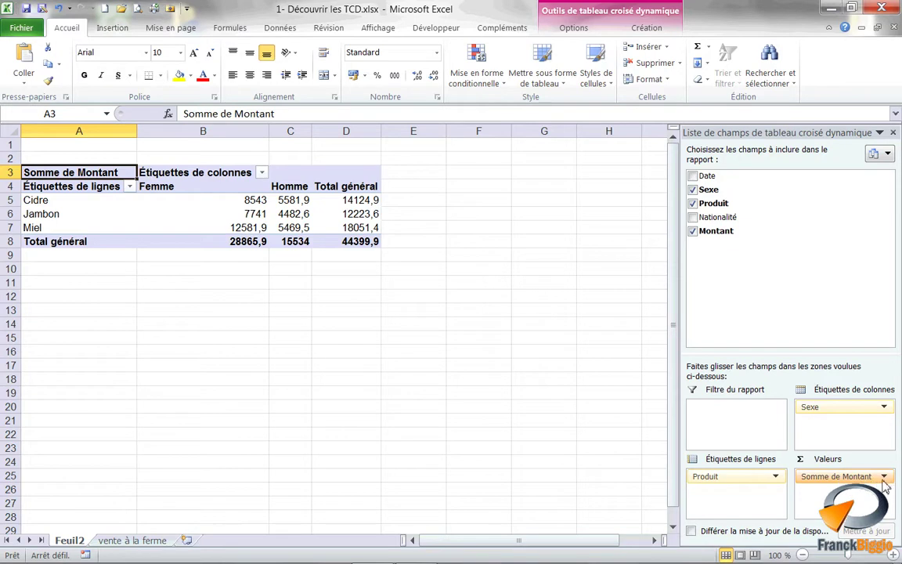
# Open the Paramètres des champs de valeurs dialog for Somme de Montant
pyautogui.click(885, 477)
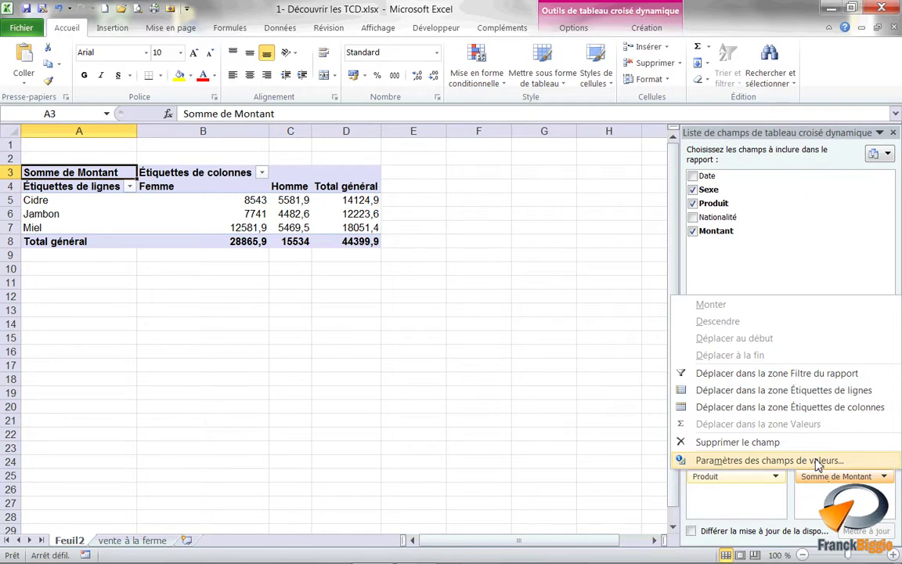
pyautogui.click(817, 463)
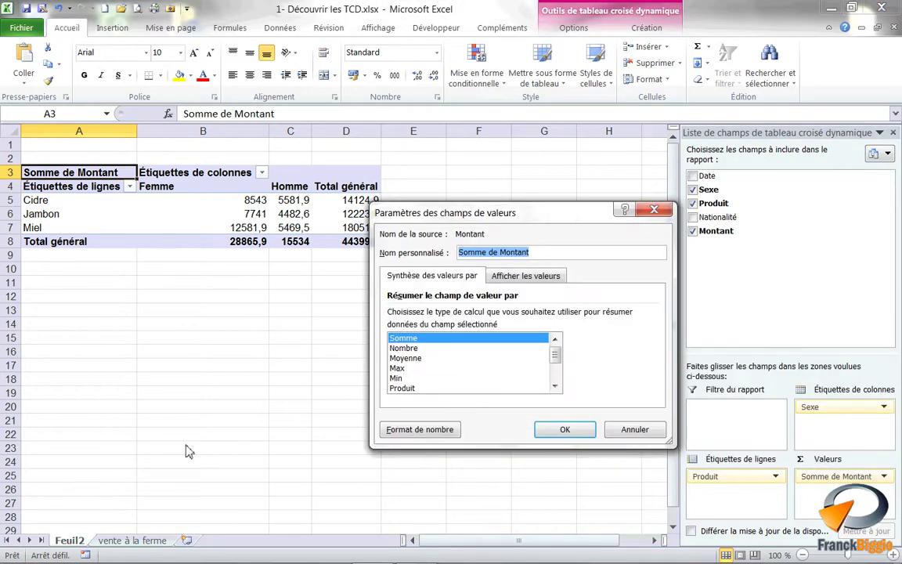
pyautogui.moveTo(334, 195); pyautogui.dragTo(321, 189)
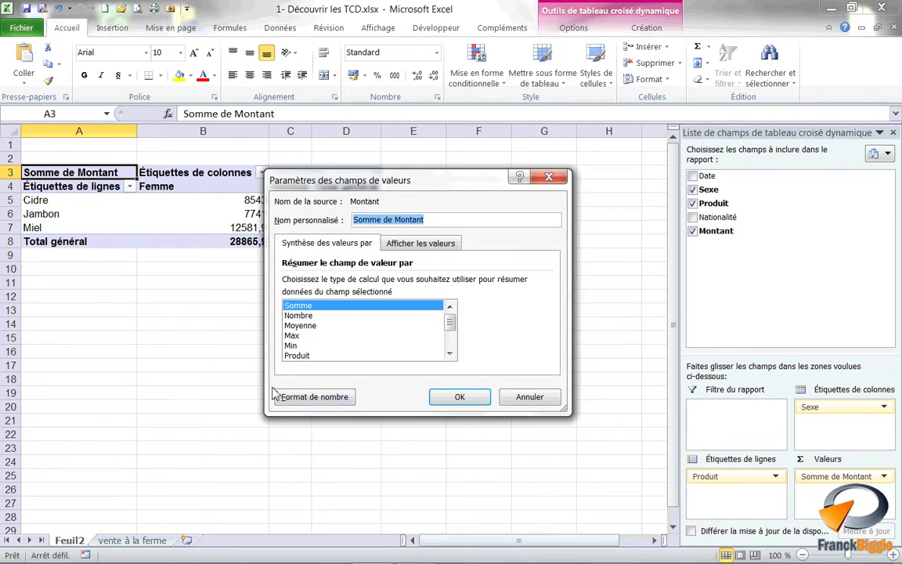
# Set the value number format to Monétaire with 2 decimals and the € symbol
pyautogui.click(313, 398)
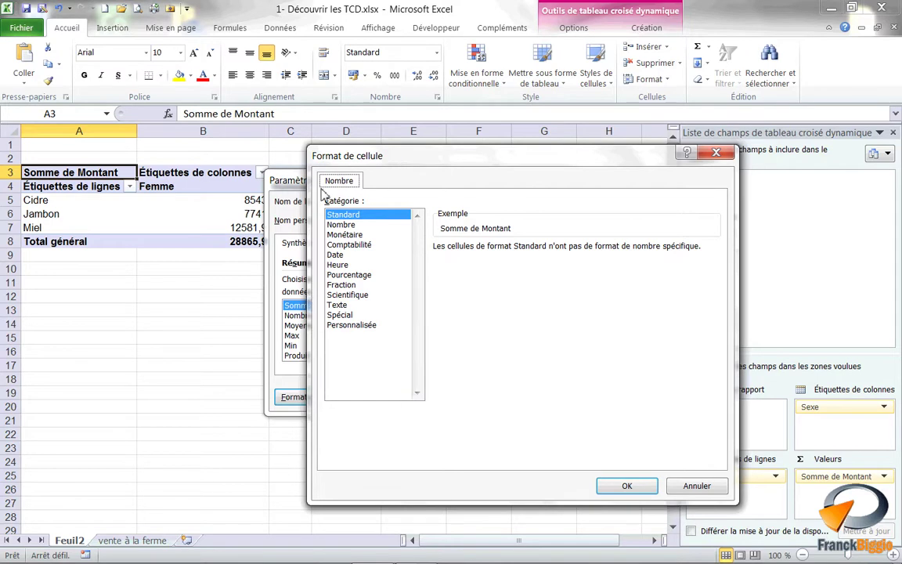
pyautogui.click(344, 234)
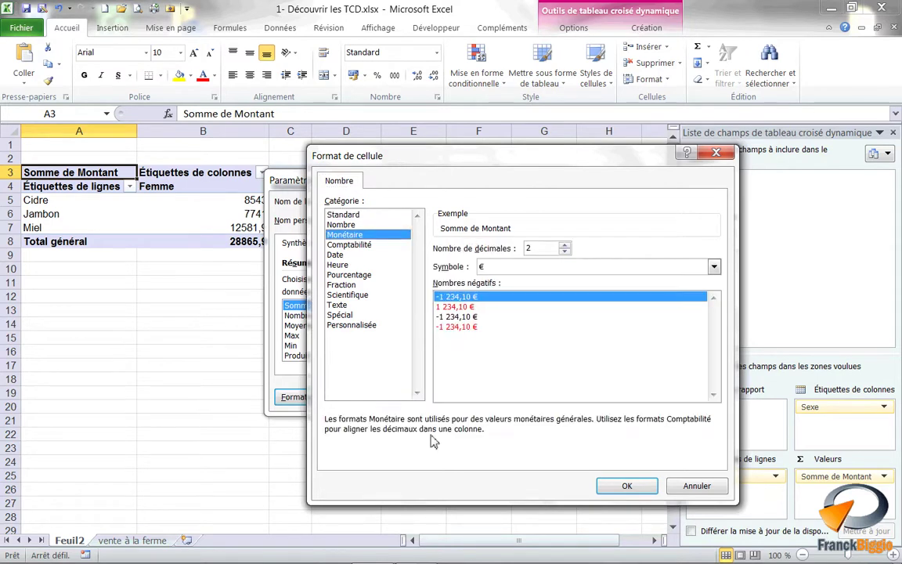
pyautogui.click(629, 488)
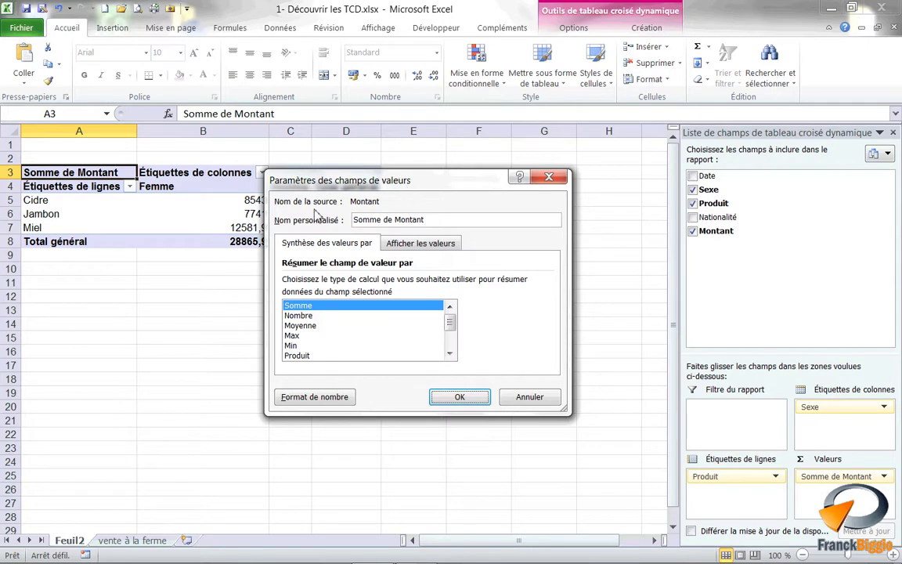
# Replace the Somme de Montant name with CA as the custom name and confirm
pyautogui.moveTo(430, 219); pyautogui.dragTo(352, 220)
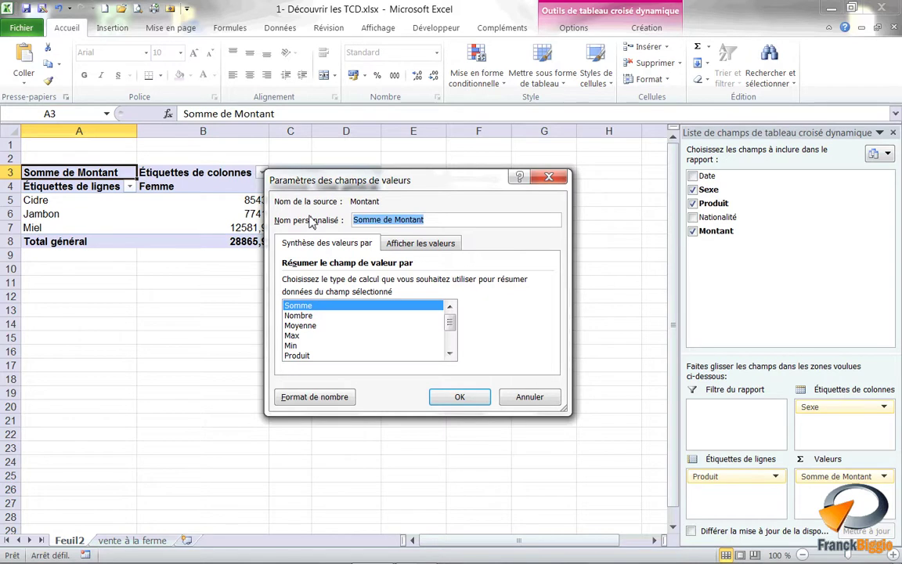
pyautogui.write('CA')
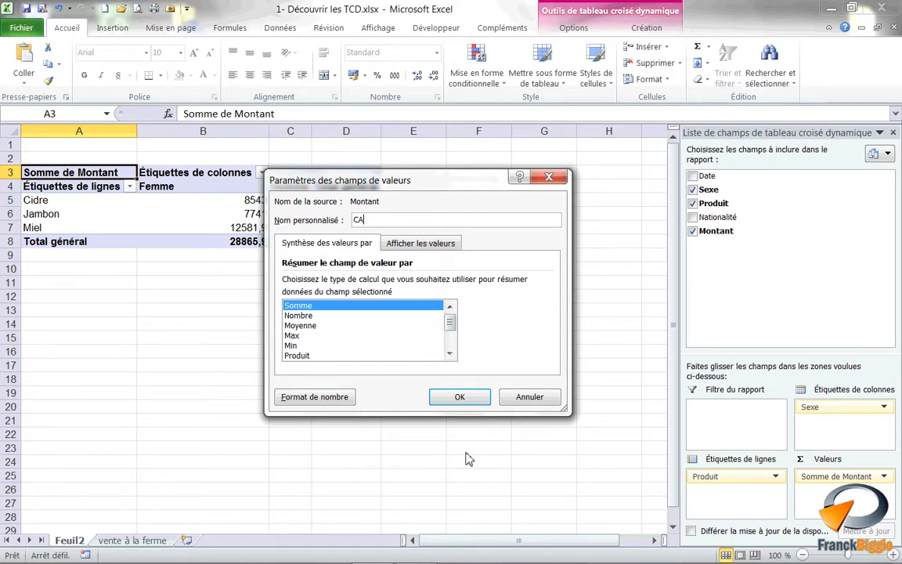
pyautogui.click(467, 404)
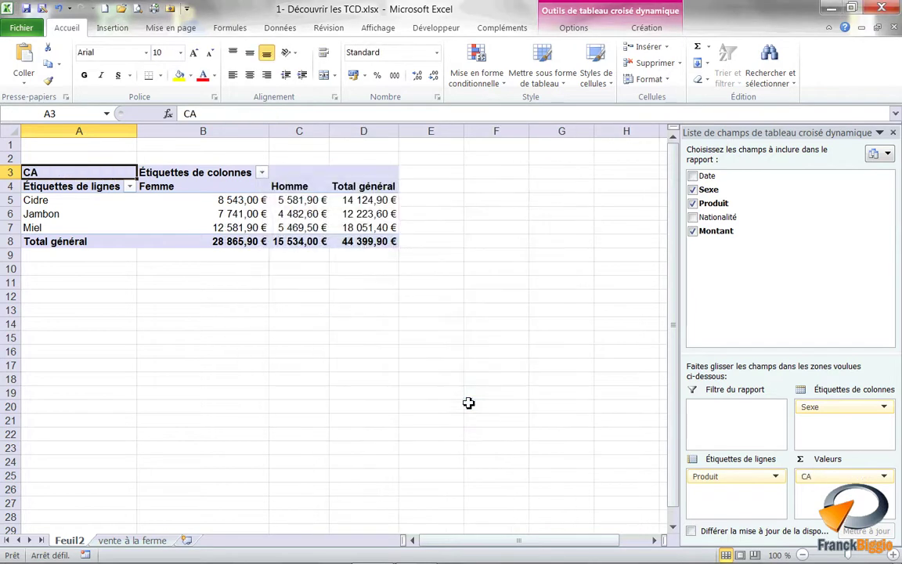
pyautogui.moveTo(376, 227)
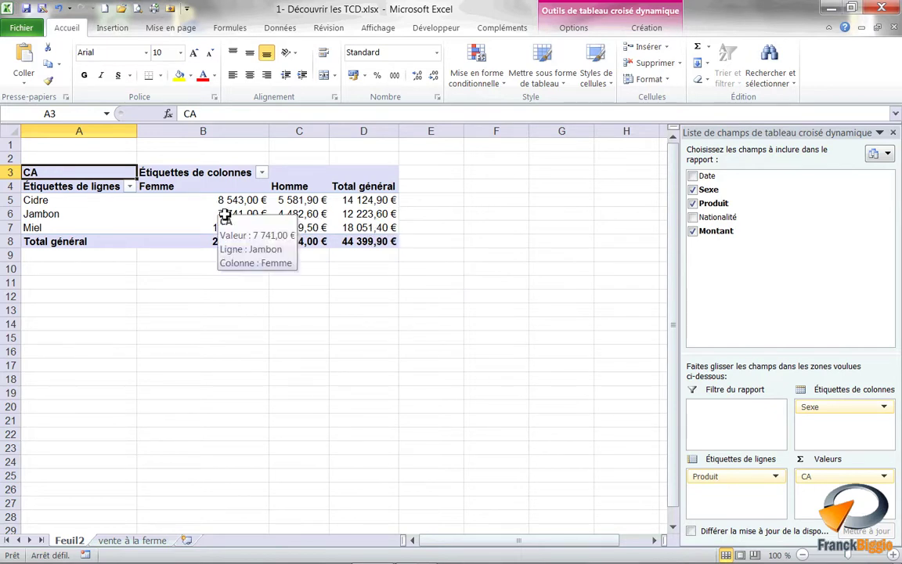
# Click outside and inside the pivot table to check its tools, then show its Options tab
pyautogui.click(576, 28)
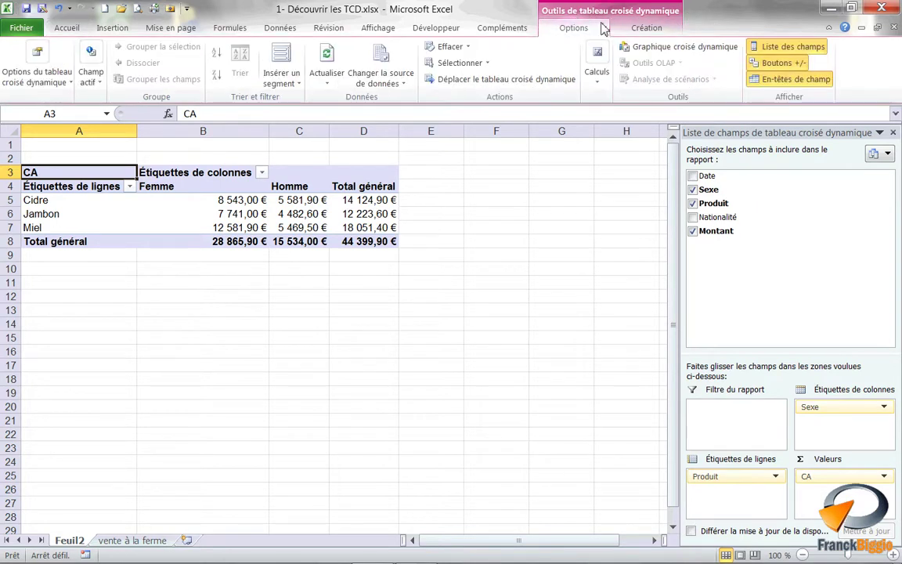
pyautogui.click(626, 29)
pyautogui.click(593, 31)
pyautogui.click(499, 293)
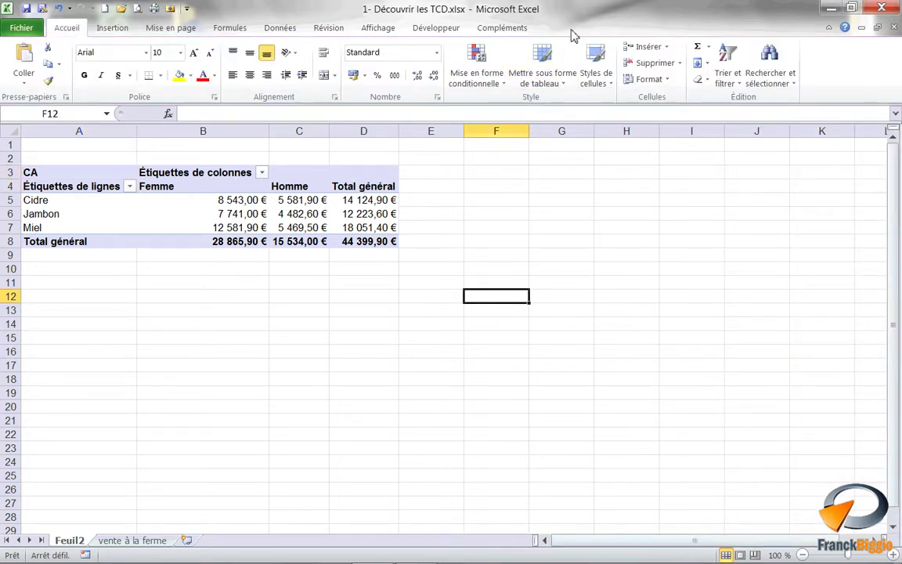
pyautogui.click(305, 228)
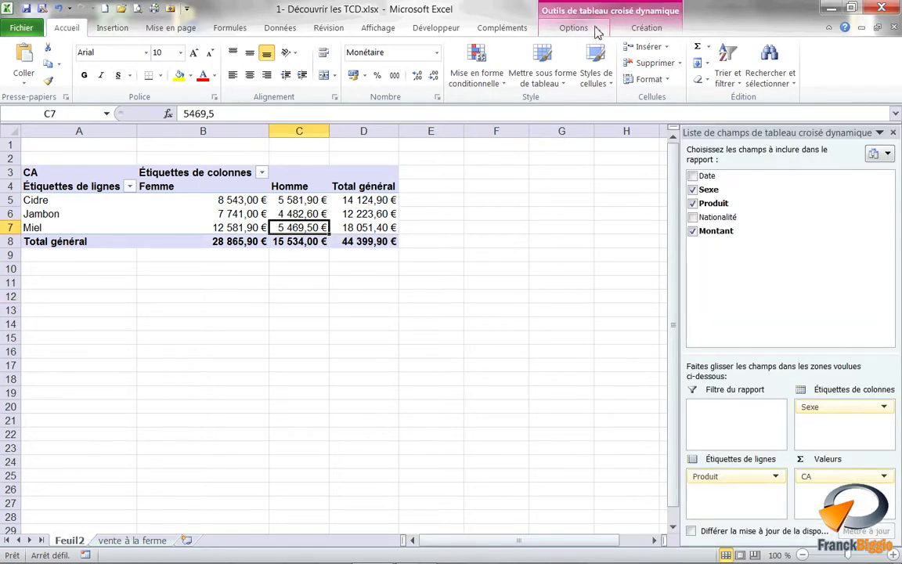
pyautogui.click(439, 269)
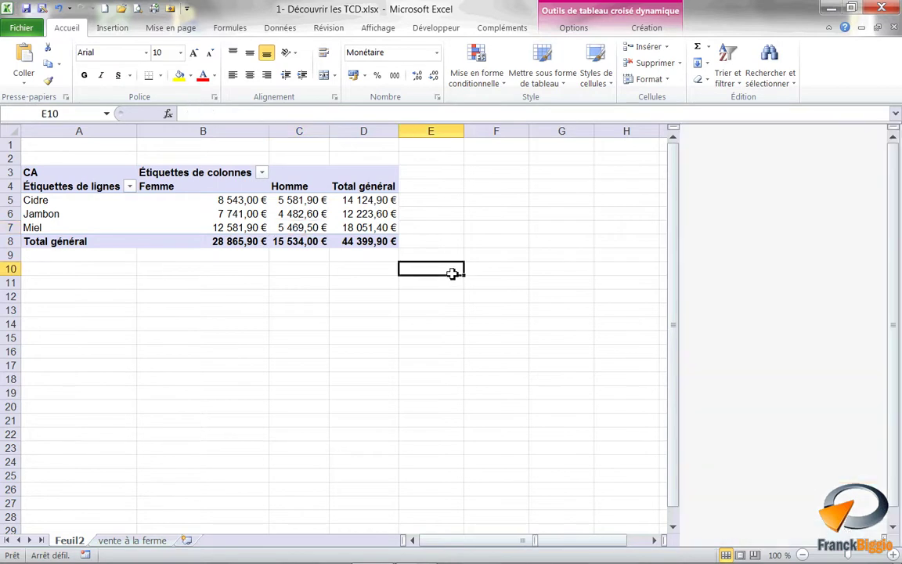
pyautogui.click(313, 213)
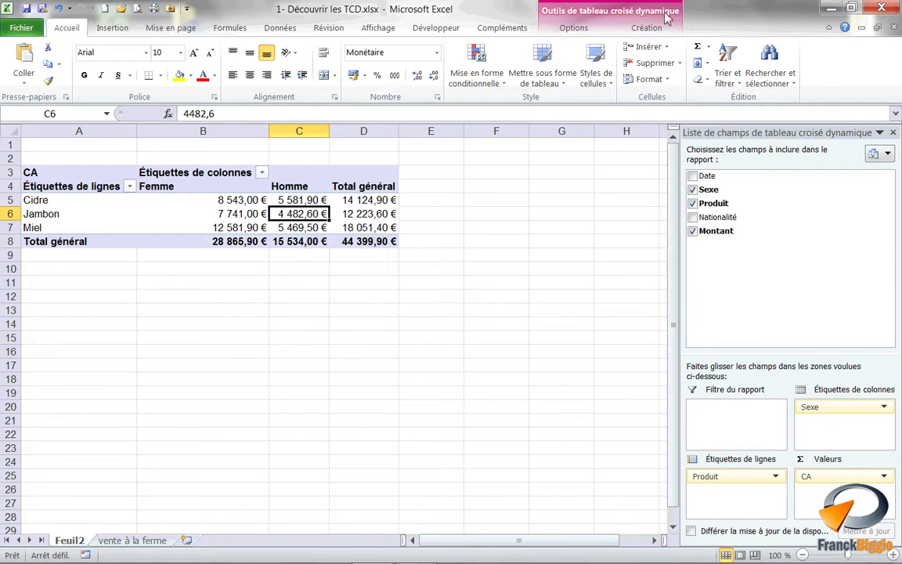
pyautogui.click(579, 28)
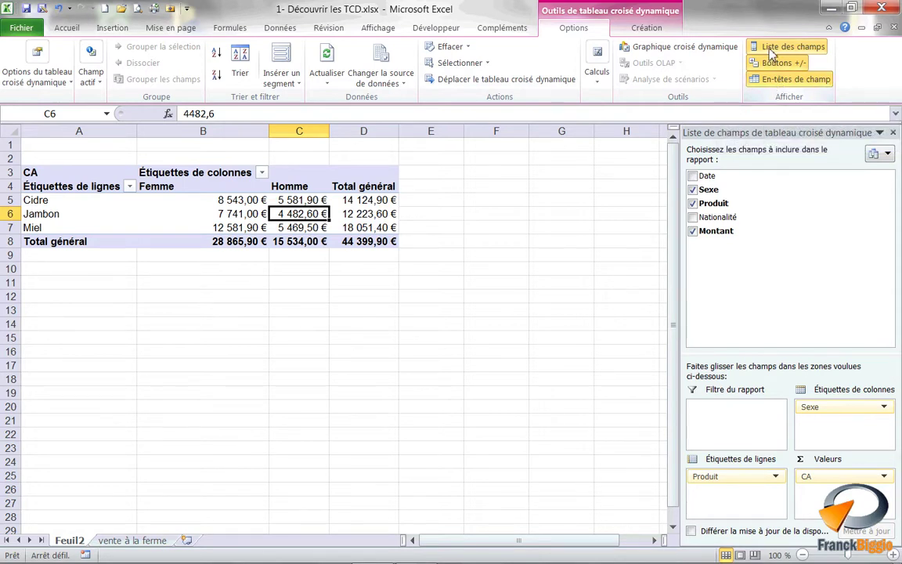
# Turn off Liste des champs, Boutons +/- and En-têtes de champ in the Afficher group
pyautogui.click(771, 48)
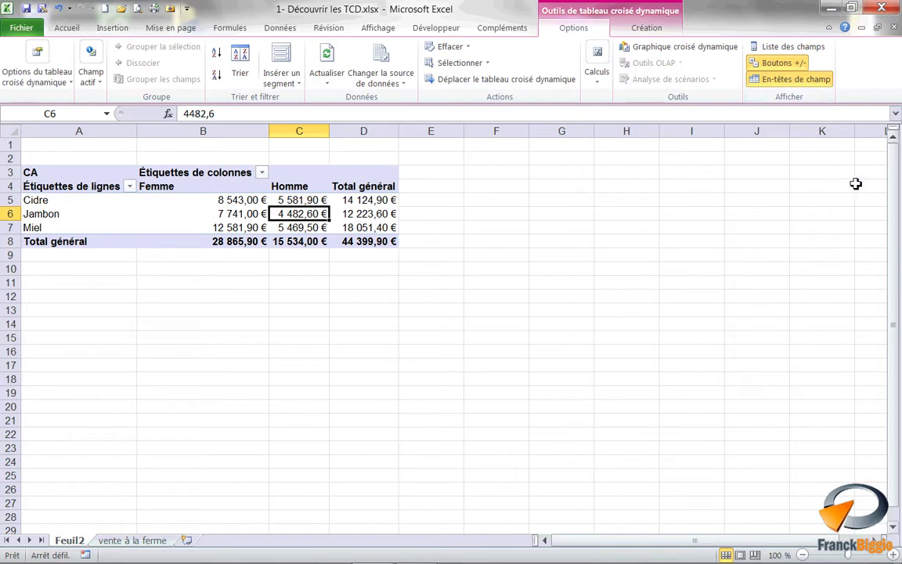
pyautogui.click(773, 66)
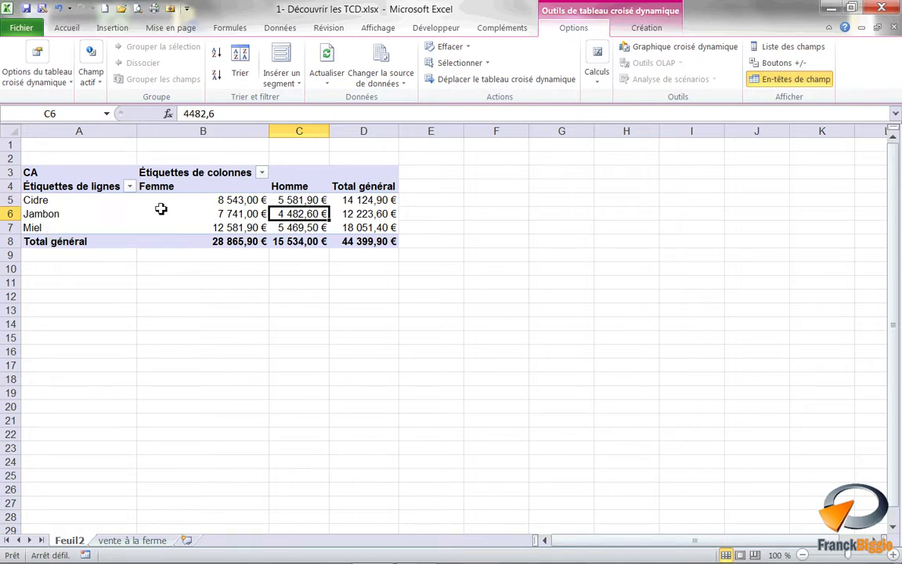
pyautogui.click(796, 79)
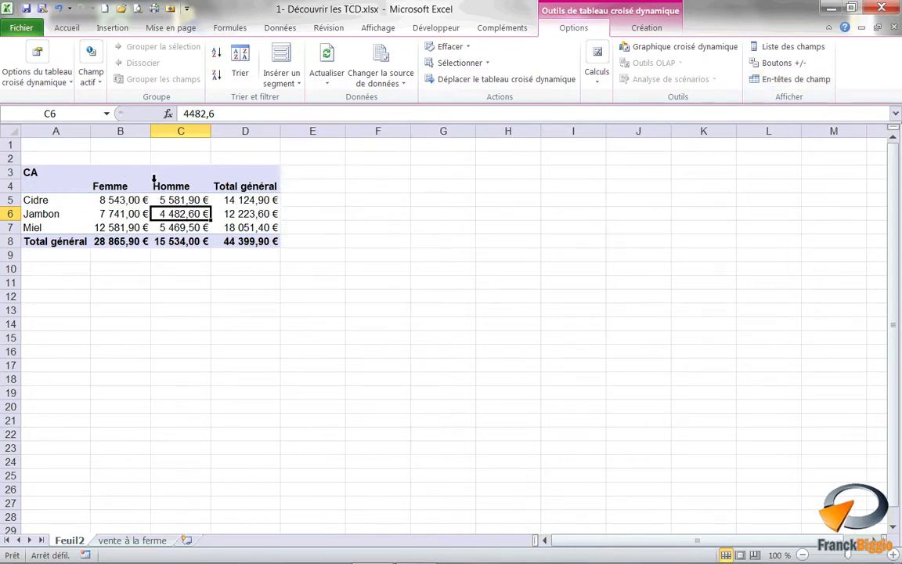
pyautogui.click(813, 81)
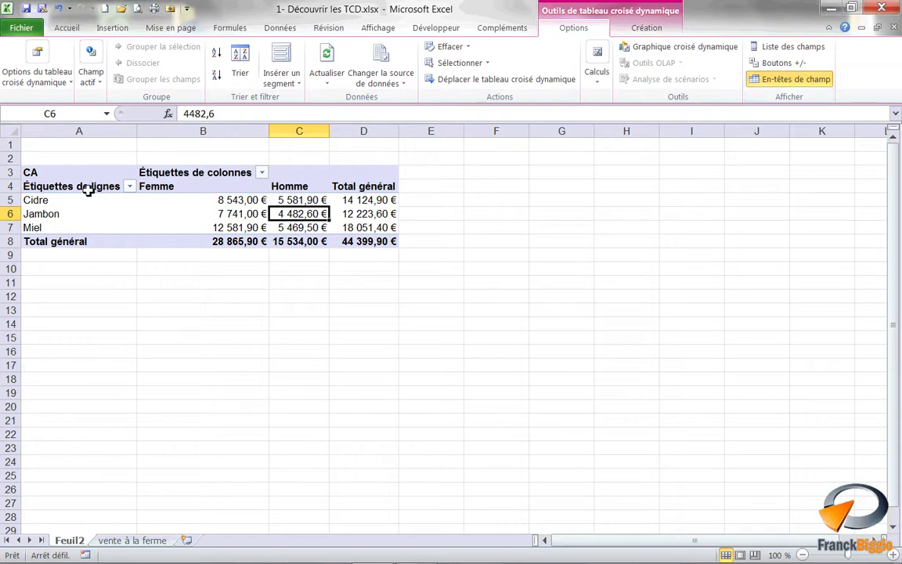
pyautogui.click(804, 88)
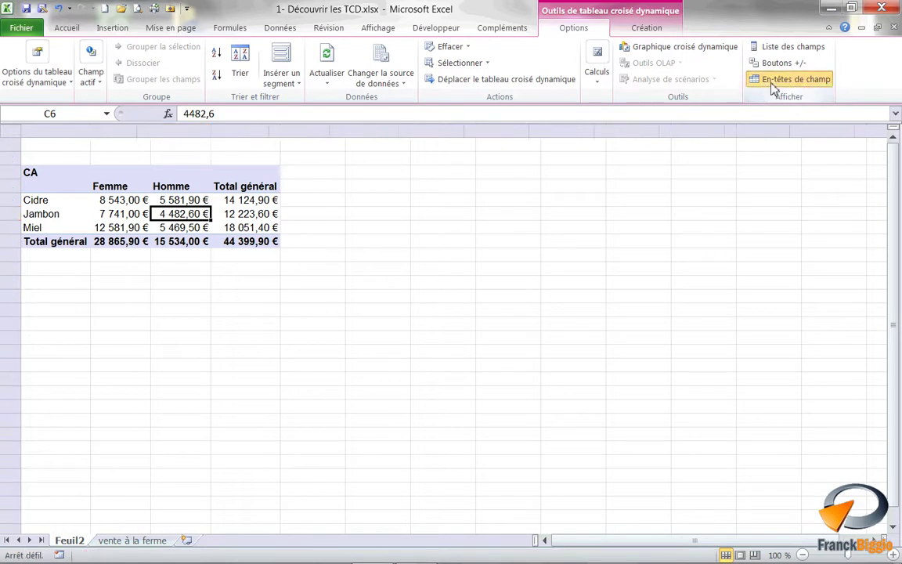
pyautogui.click(783, 80)
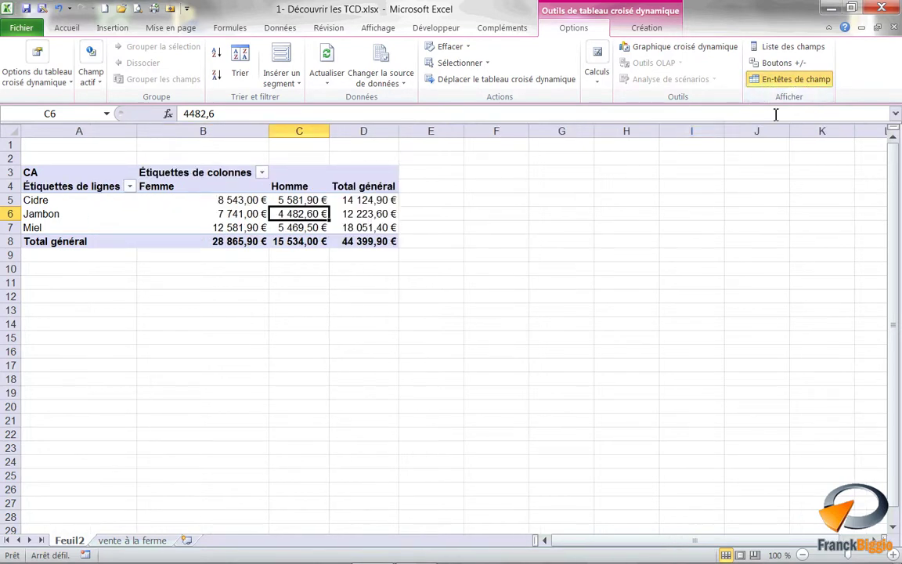
pyautogui.click(795, 84)
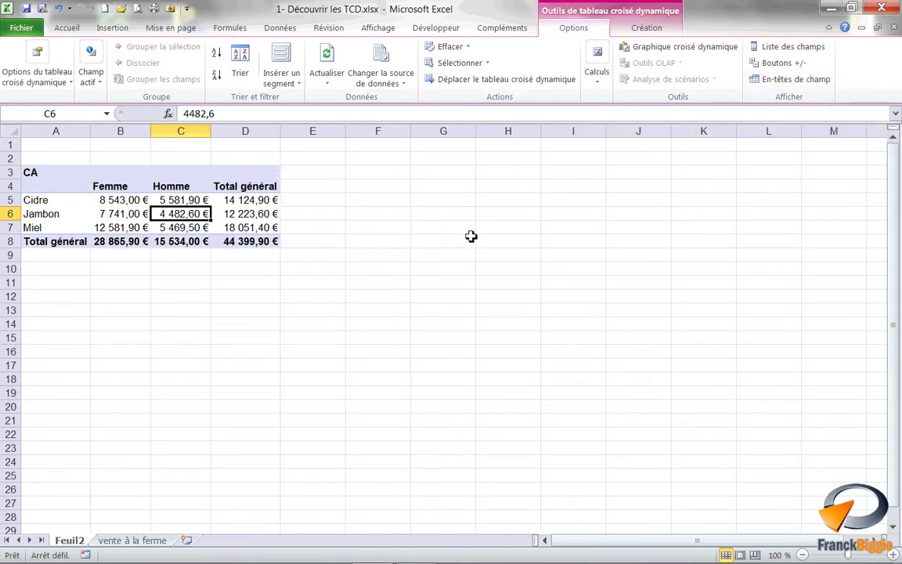
pyautogui.click(39, 178)
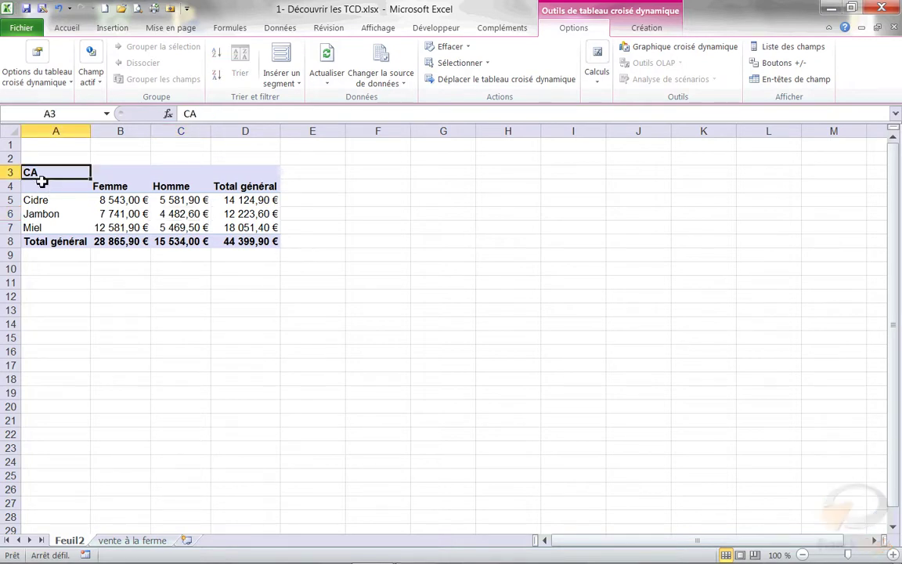